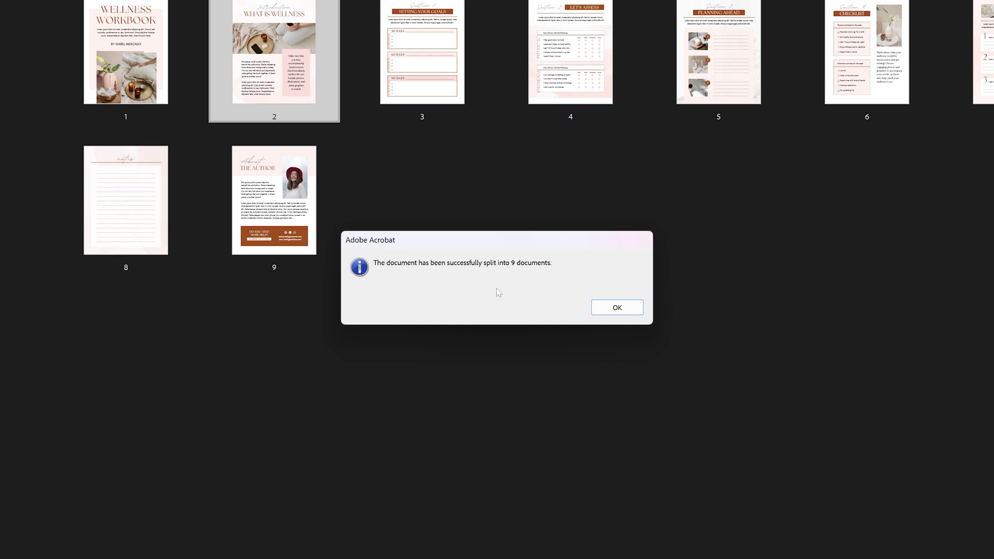
Dismiss the earlier 'split successfully' notice to return to the workbook
click(627, 309)
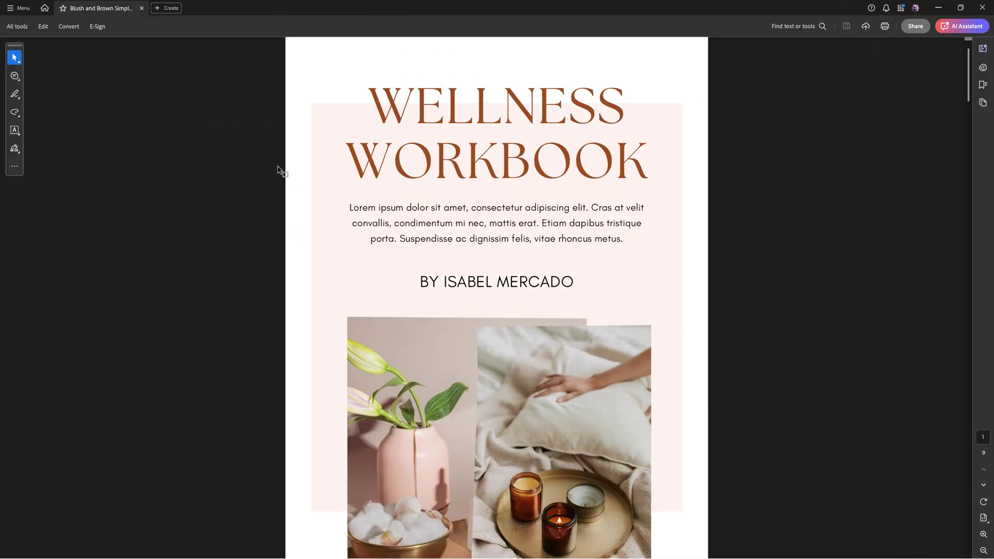
scroll(458, 279, down, 10)
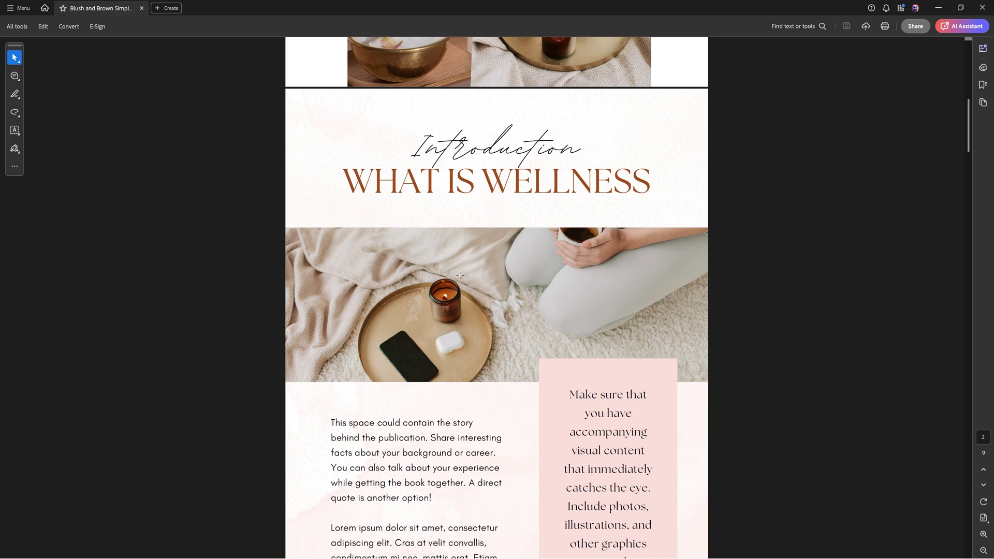
scroll(543, 326, down, 8)
scroll(566, 335, down, 1)
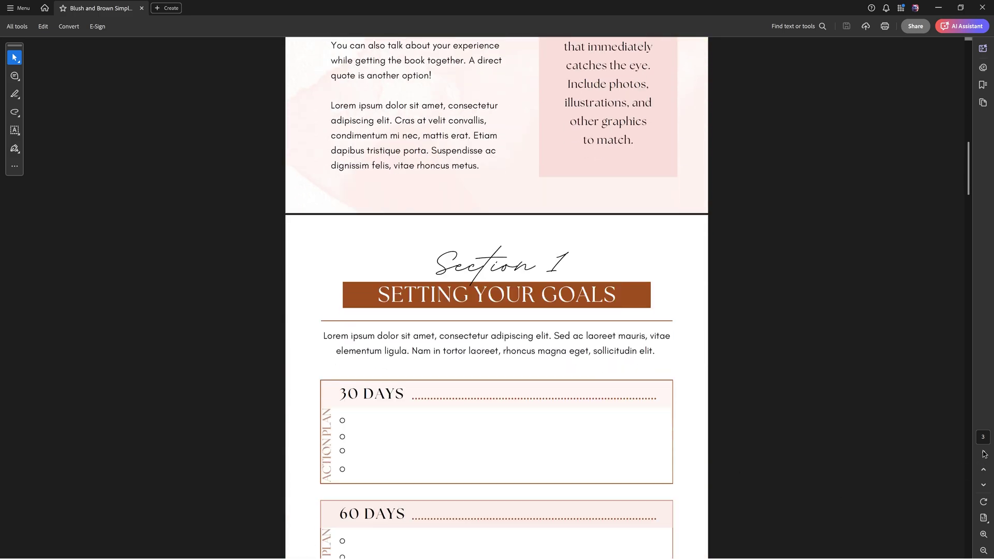
scroll(436, 420, up, 10)
scroll(436, 420, up, 1)
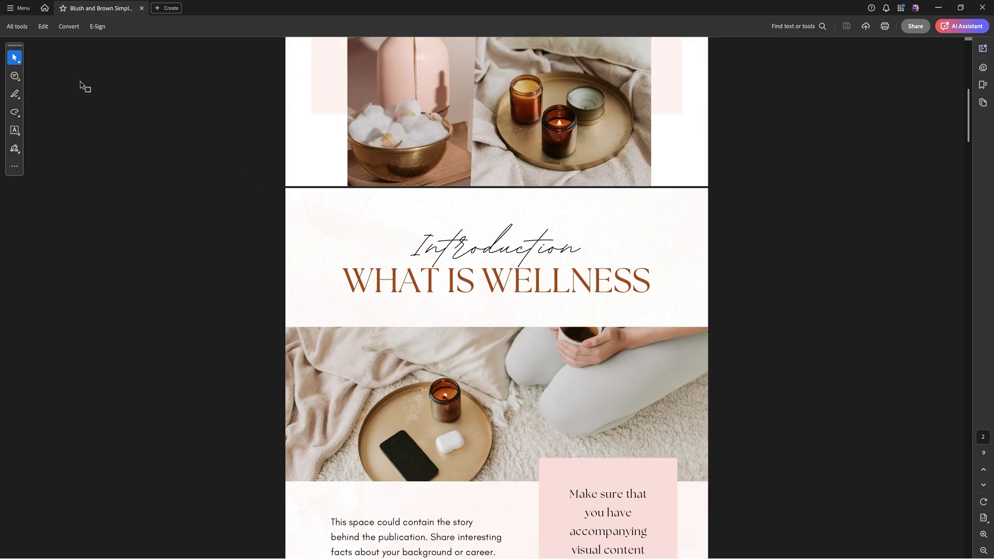
Open Organize pages from All tools to show the workbook's nine page thumbnails
click(18, 27)
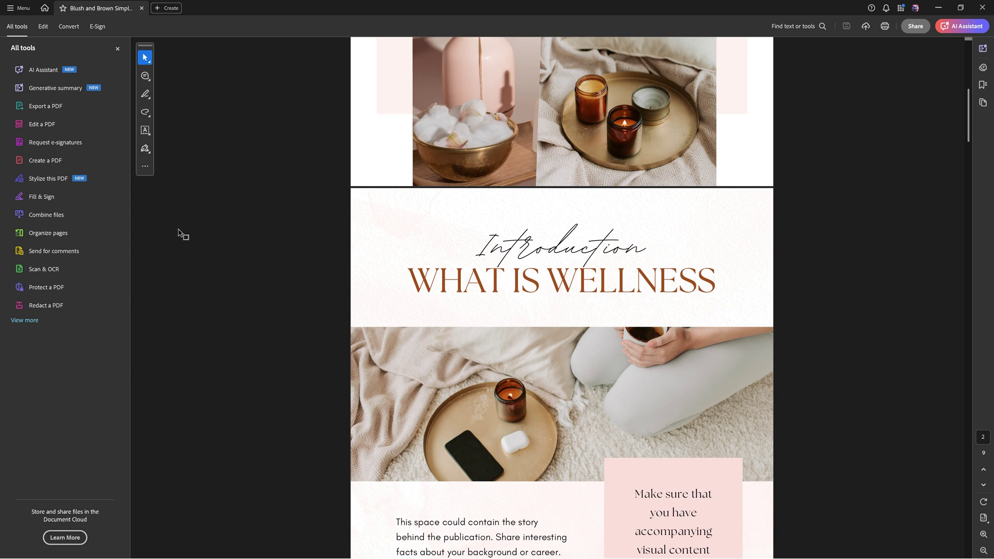
click(49, 232)
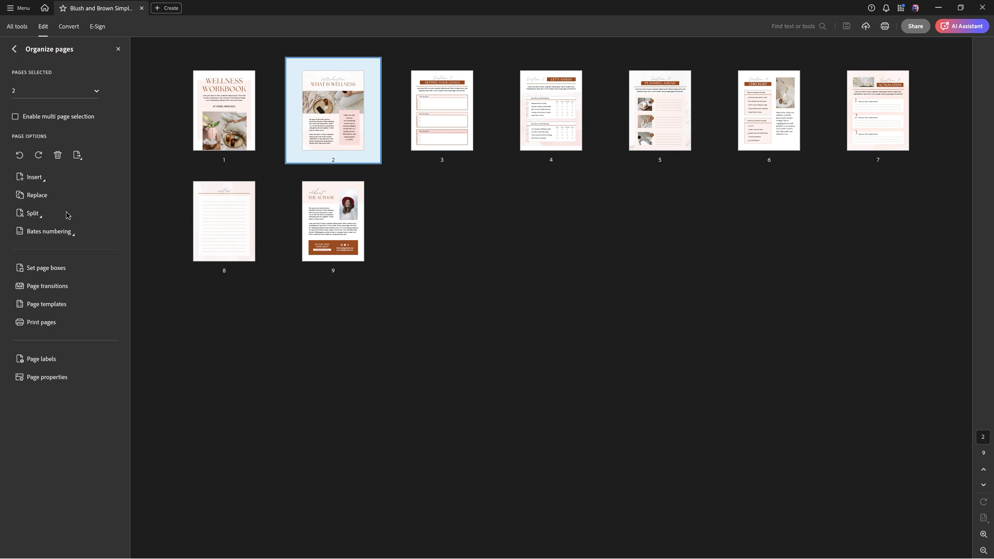
Set Split to divide by Number of pages, replacing the Pages value 3 with 1
click(38, 220)
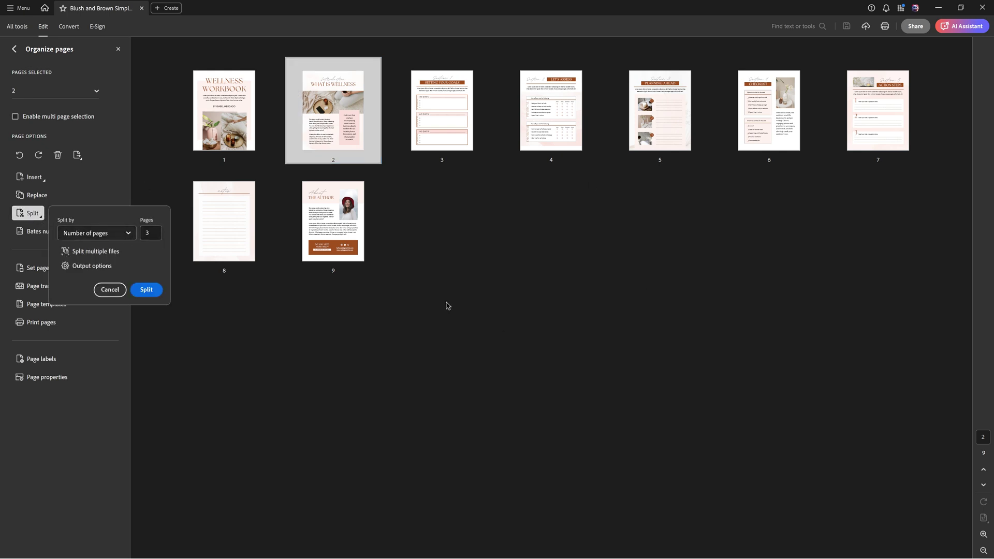
click(126, 234)
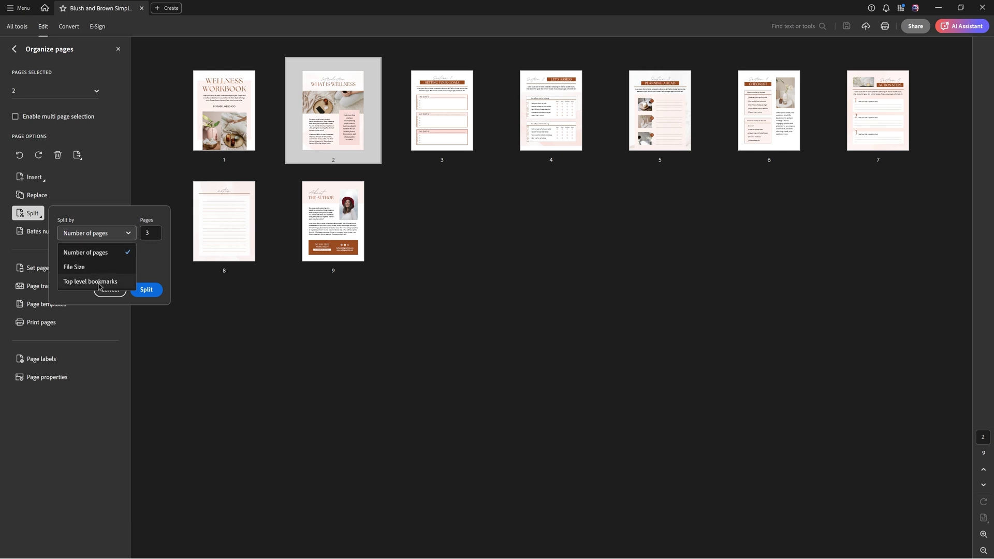
click(101, 253)
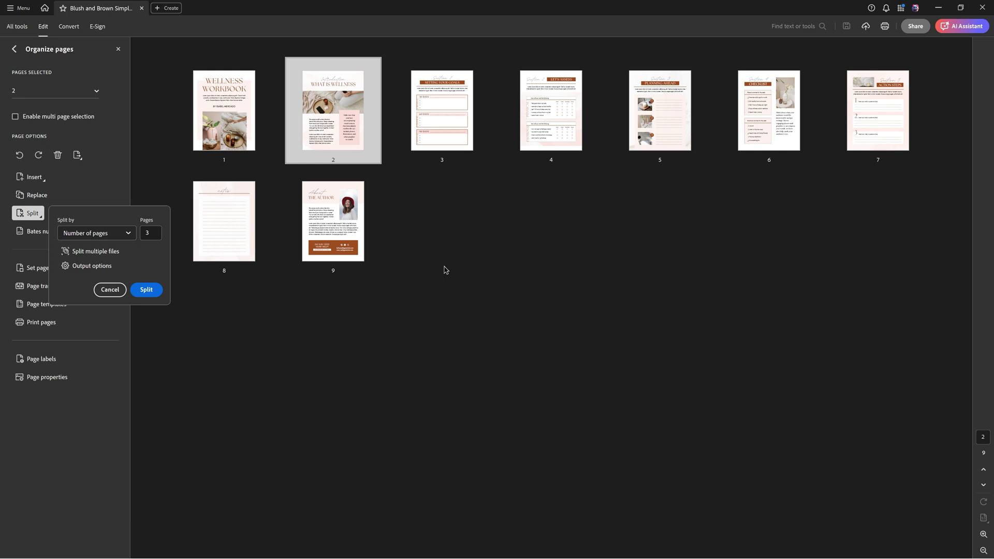
double_click(149, 233)
text(1)
double_click(147, 233)
double_click(147, 233)
text(1)
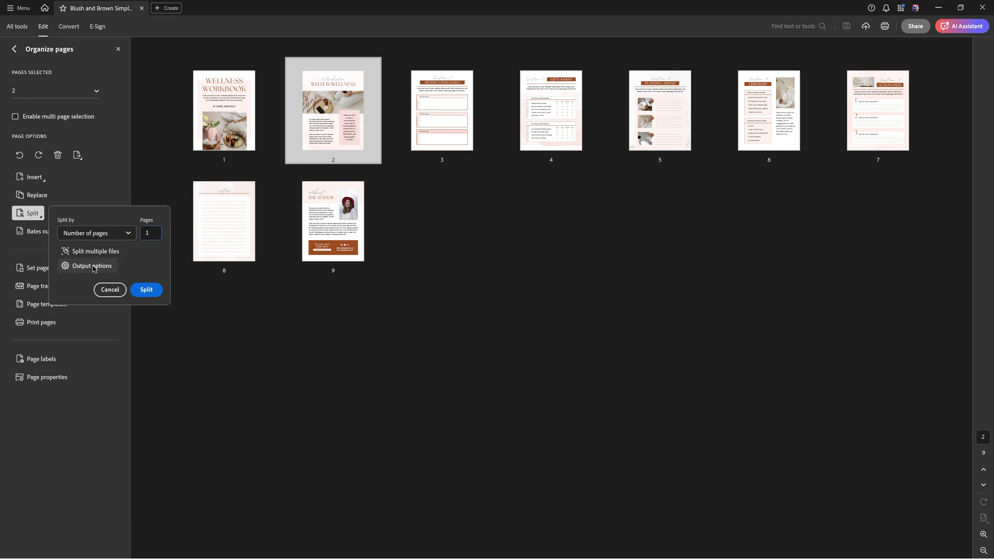
click(93, 266)
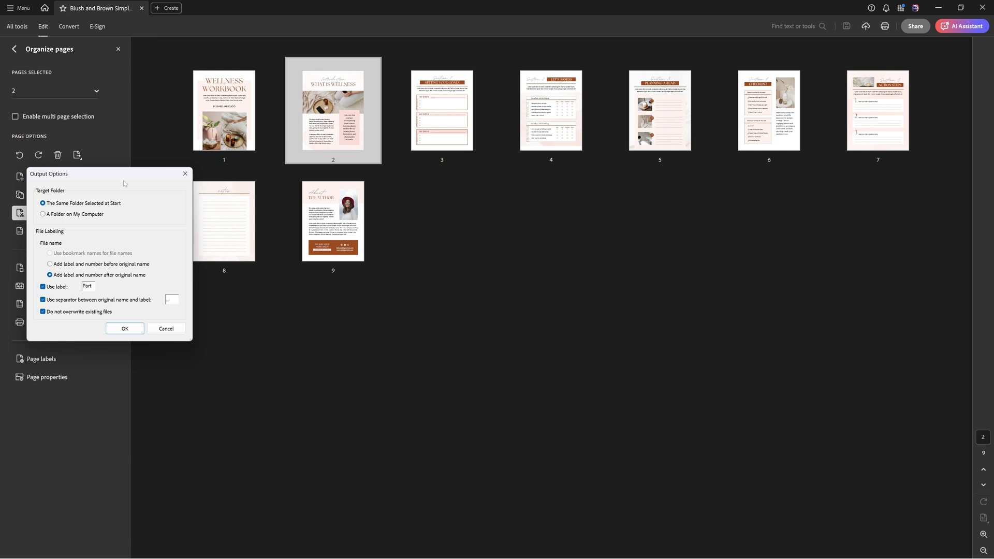
drag(124, 182, 466, 222)
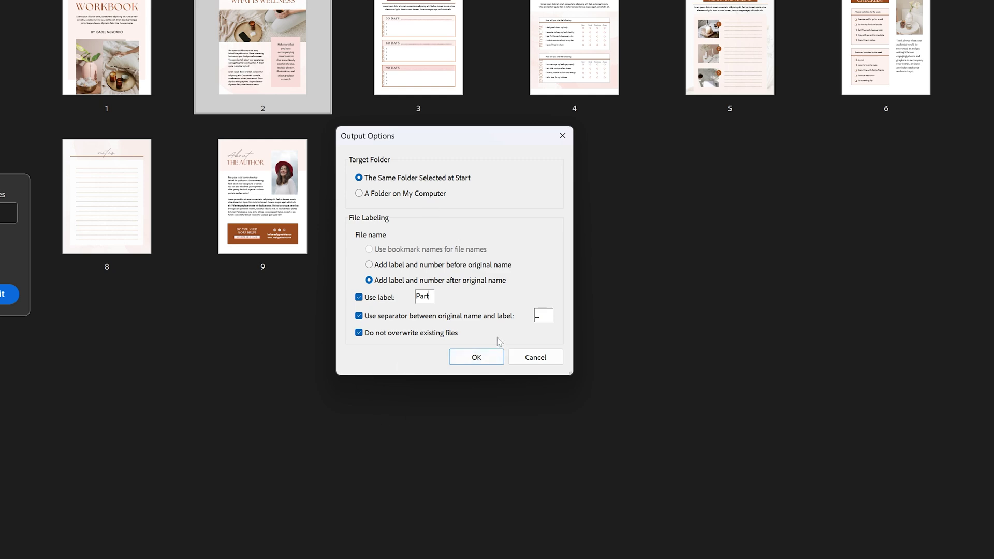
click(477, 357)
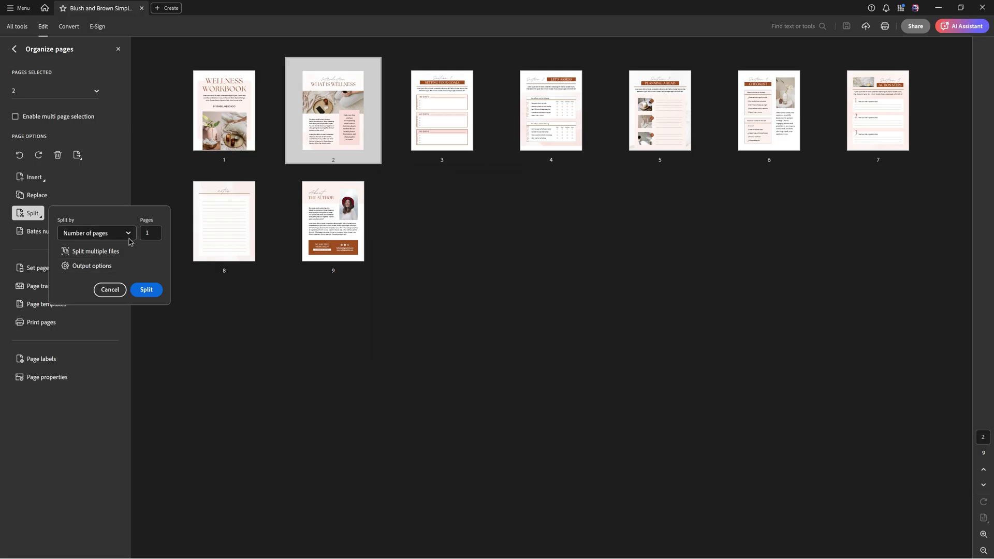
Split the workbook into 9 single-page documents and dismiss the success message
click(146, 290)
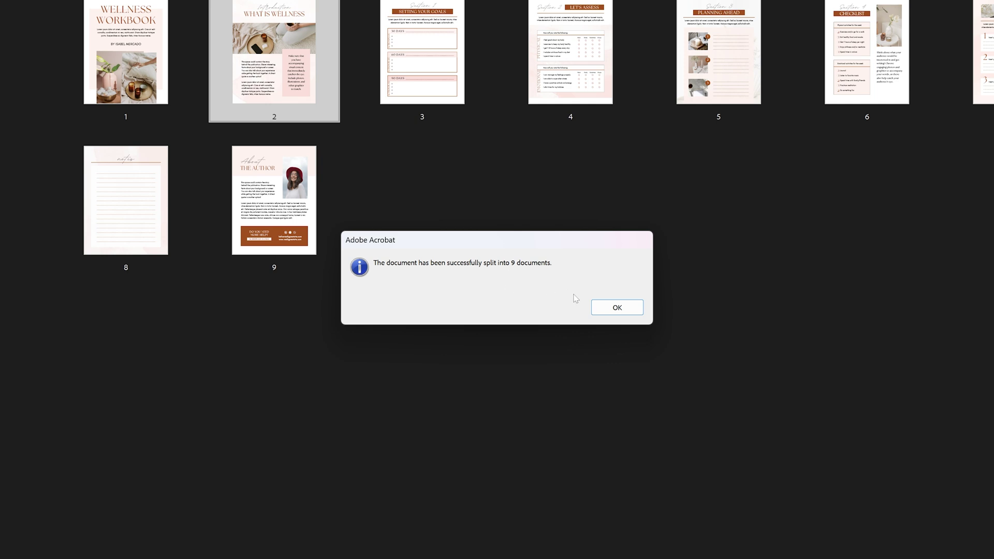
click(615, 308)
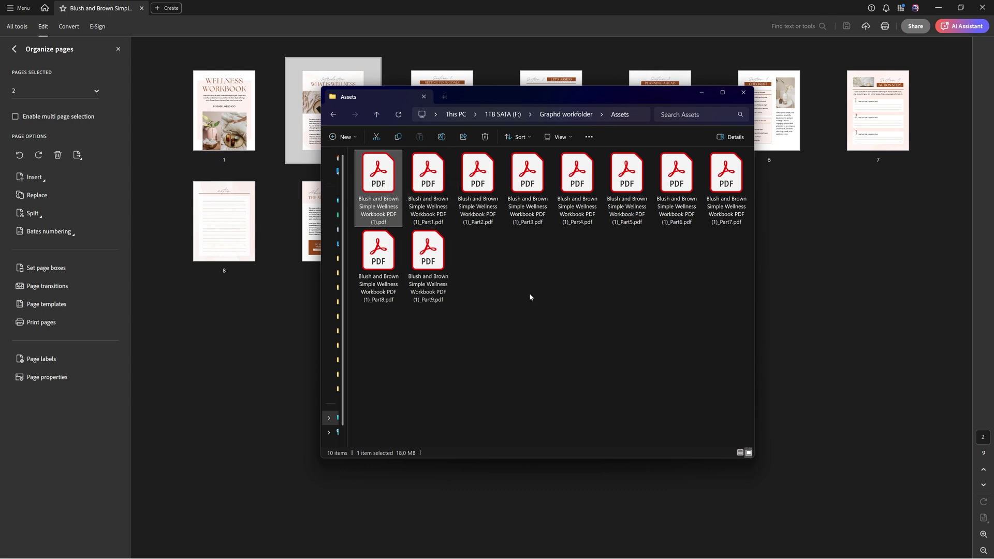
Compare the Part1 and Part9 file sizes, then open Part3 in Acrobat
click(433, 198)
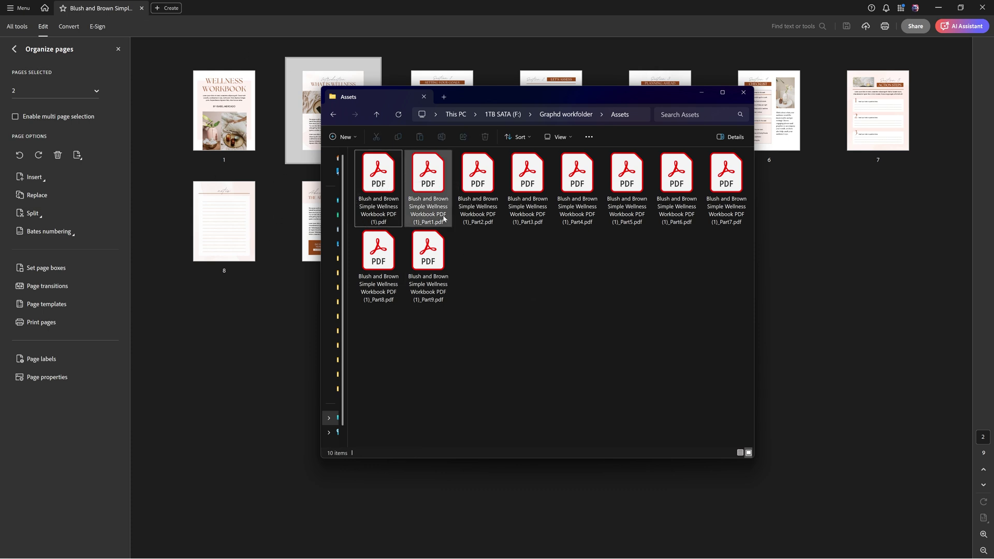
click(439, 299)
click(435, 198)
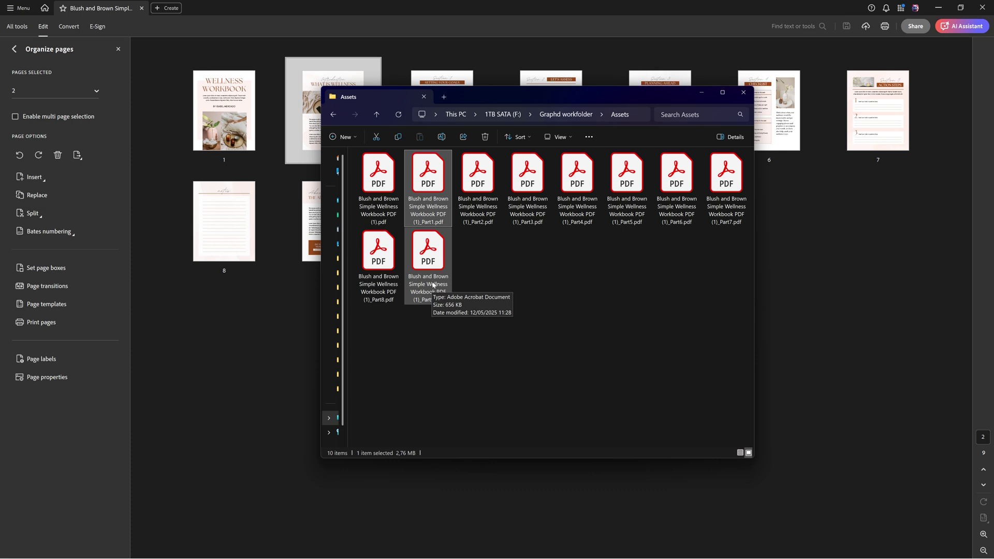
click(528, 187)
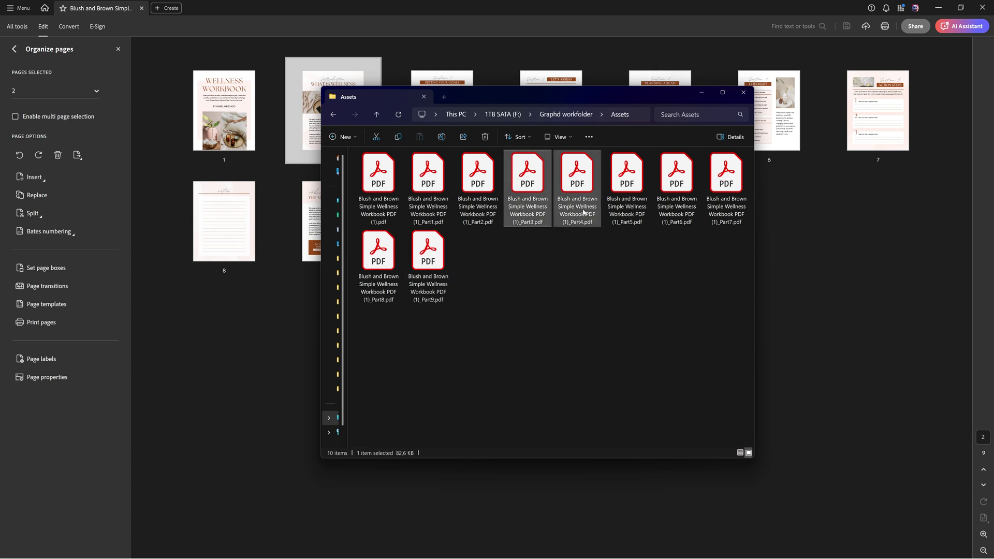
double_click(522, 184)
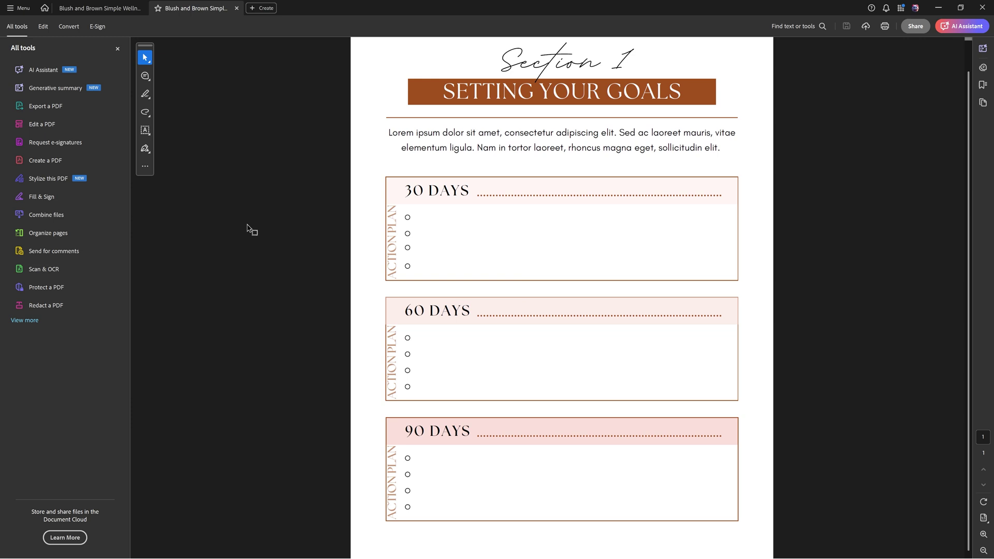
Confirm Part3 has one page, then show the original workbook's nine-page thumbnails
click(49, 233)
click(224, 110)
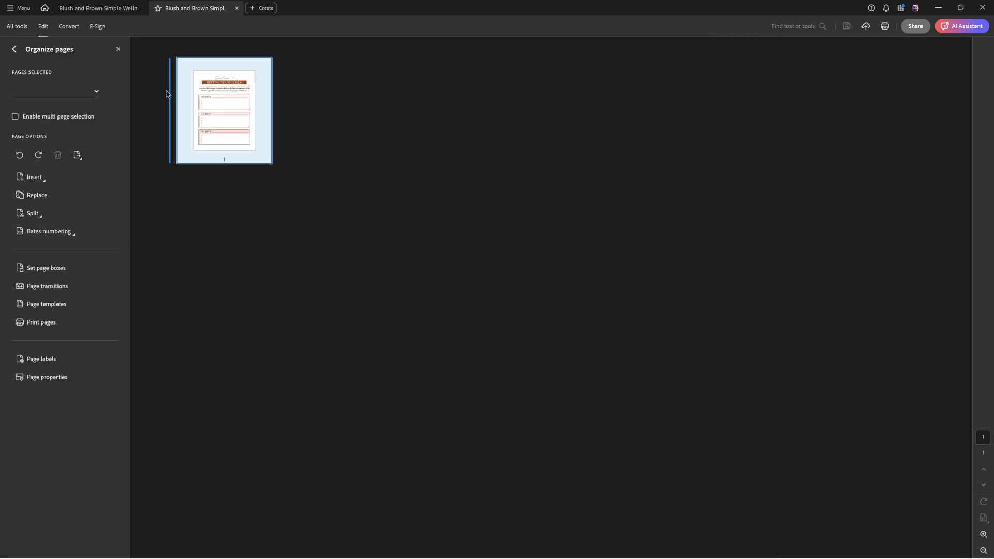
click(15, 49)
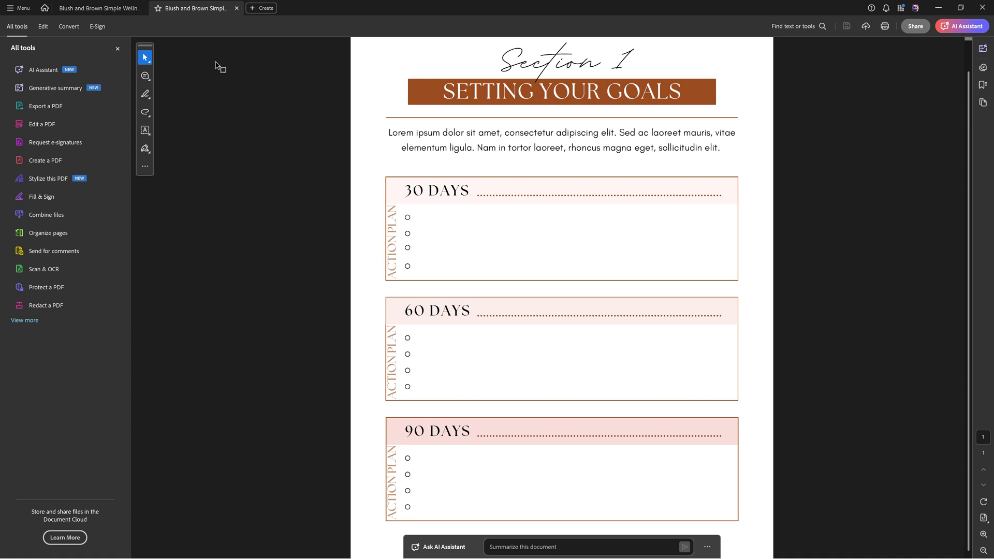
click(86, 7)
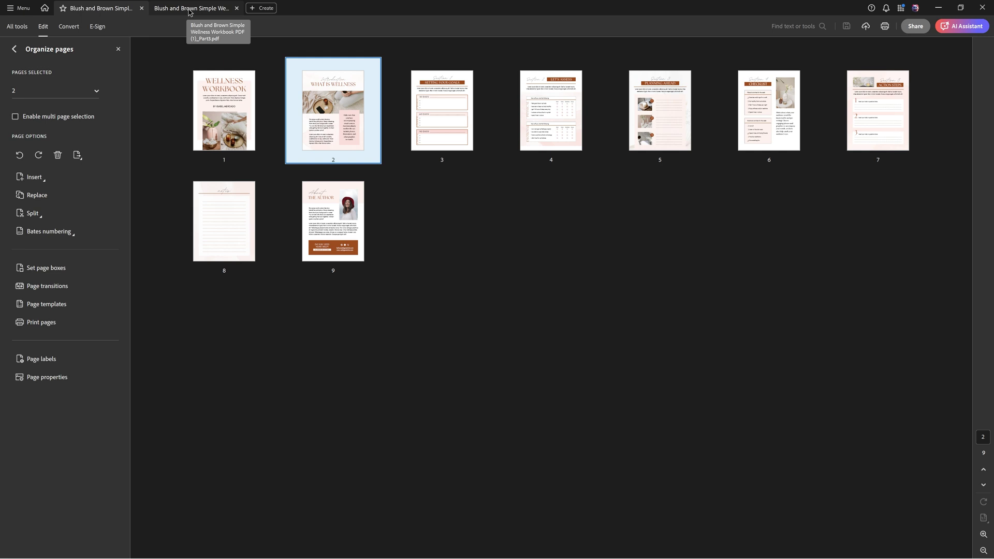
click(189, 12)
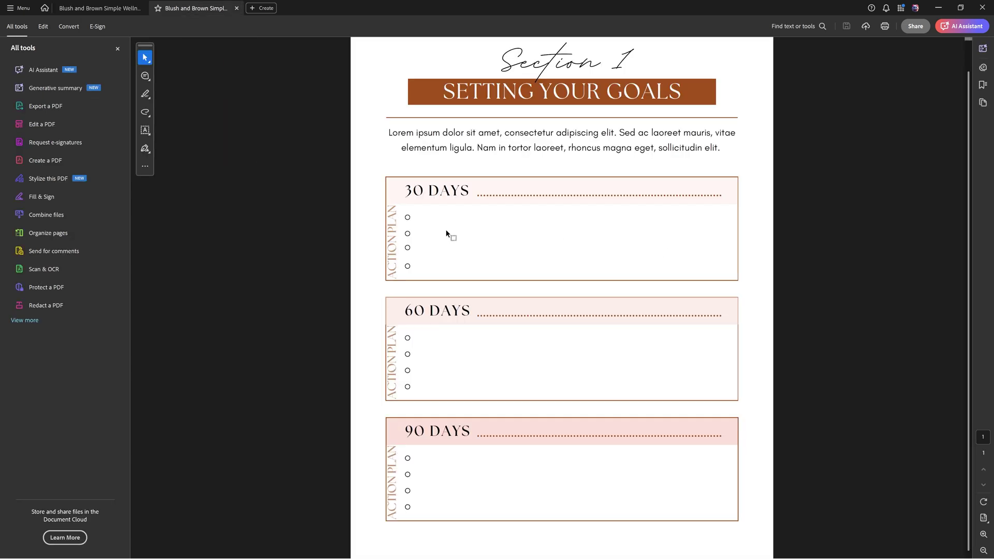
click(93, 8)
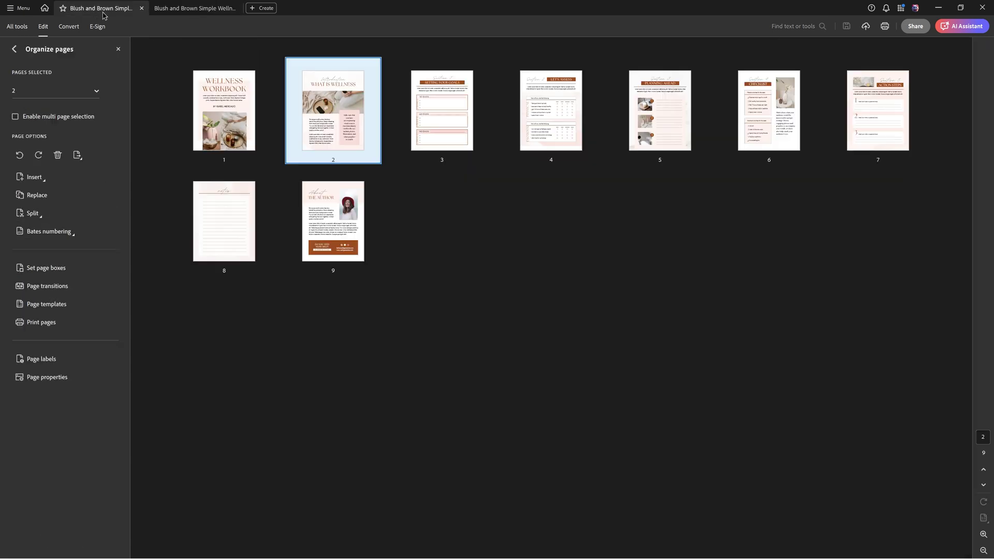
click(31, 212)
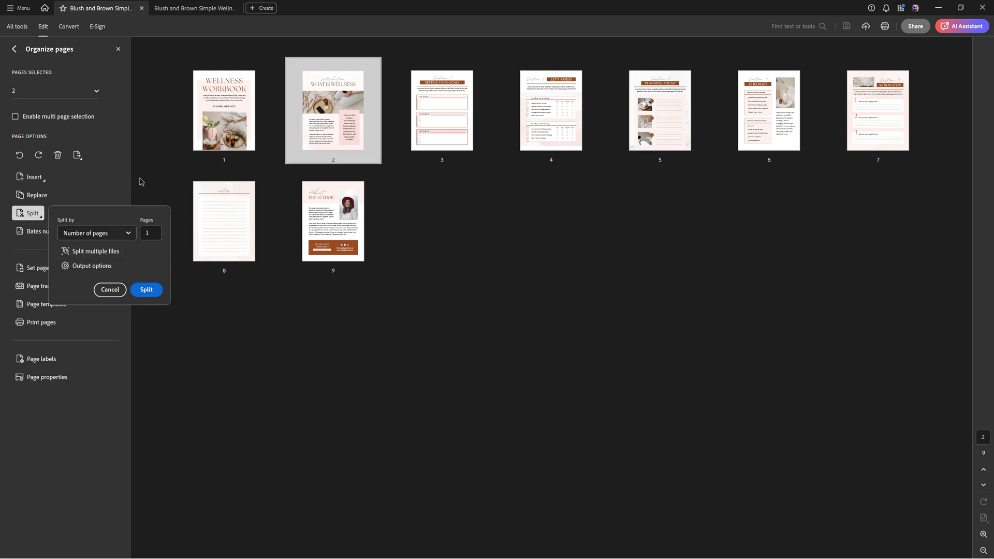
double_click(147, 233)
click(91, 266)
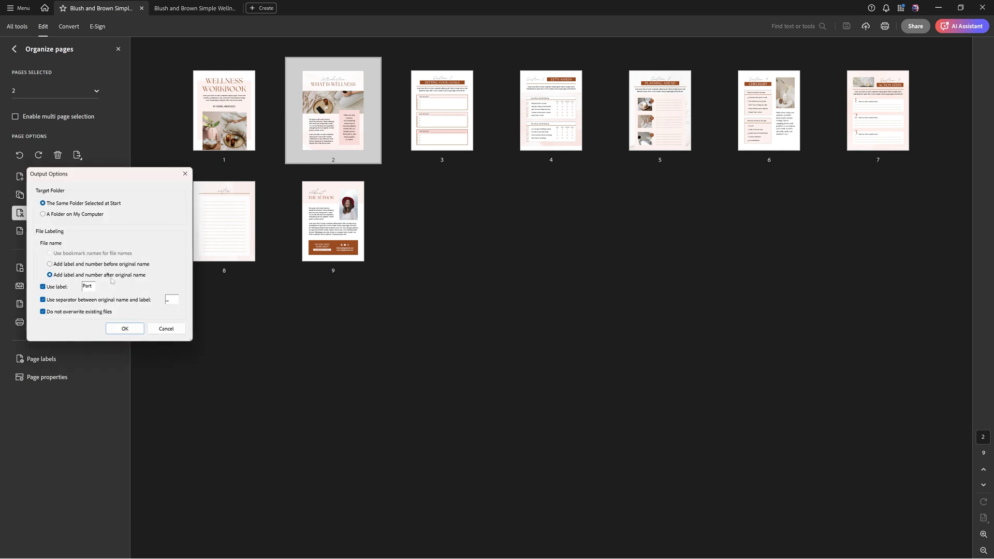
drag(106, 175, 528, 262)
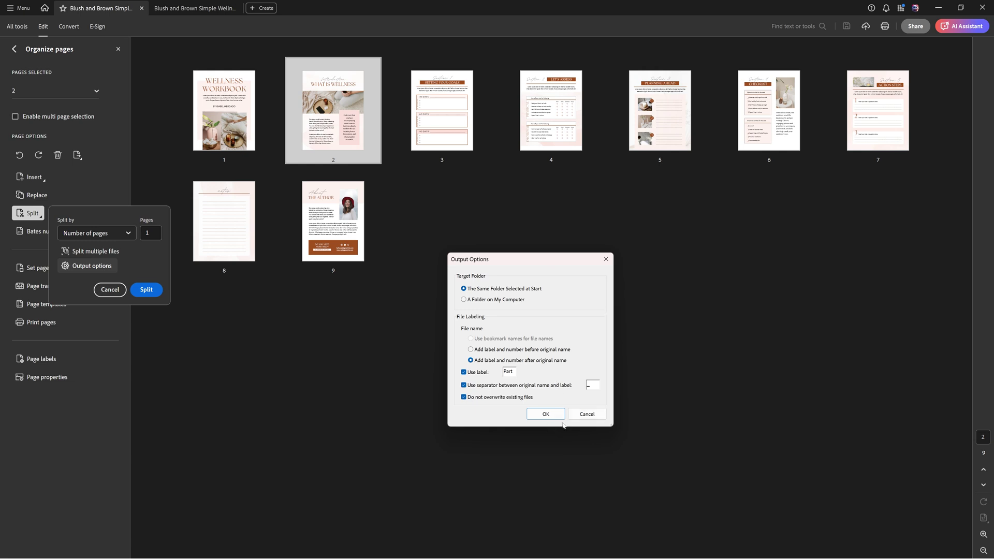
click(545, 414)
click(109, 290)
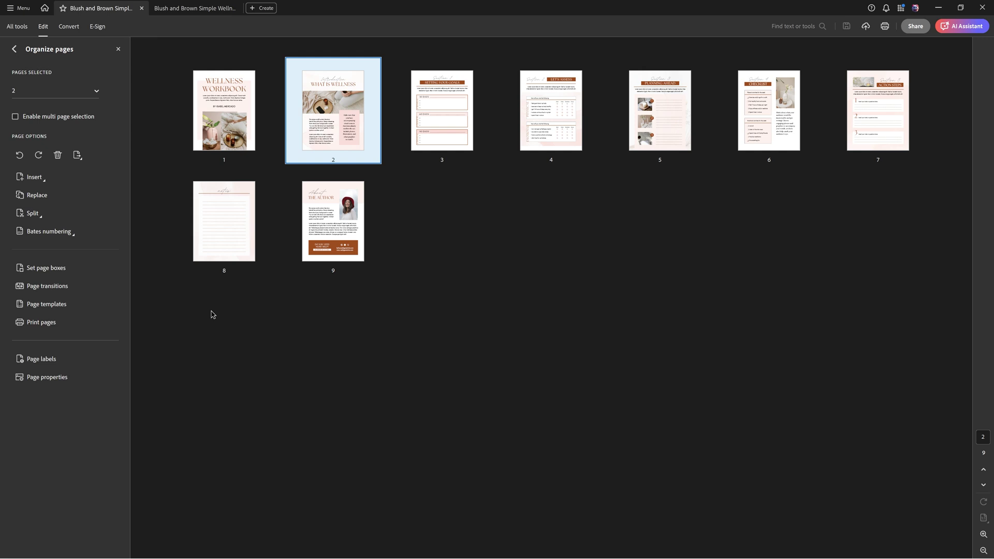
click(233, 109)
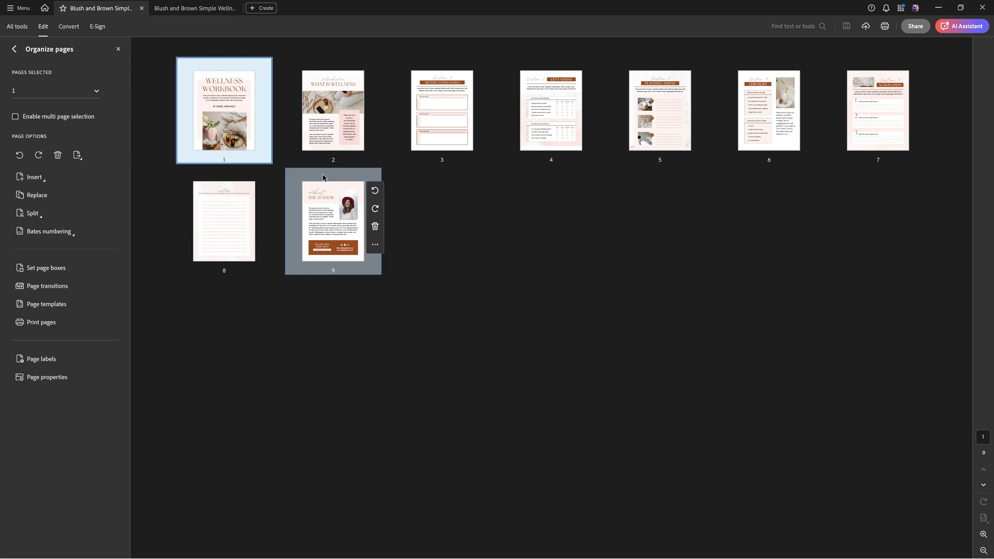